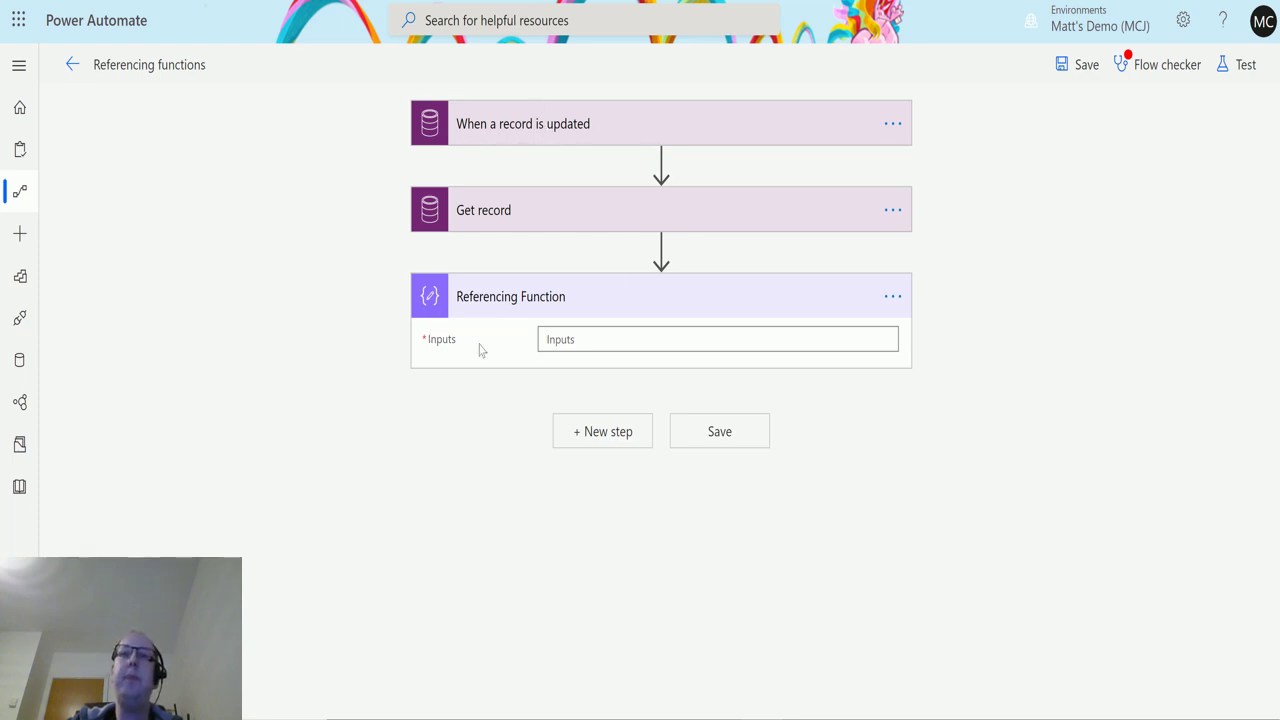
# - Set the Inputs of the Referencing Function action to the expression triggerBody()
pyautogui.click(575, 341)
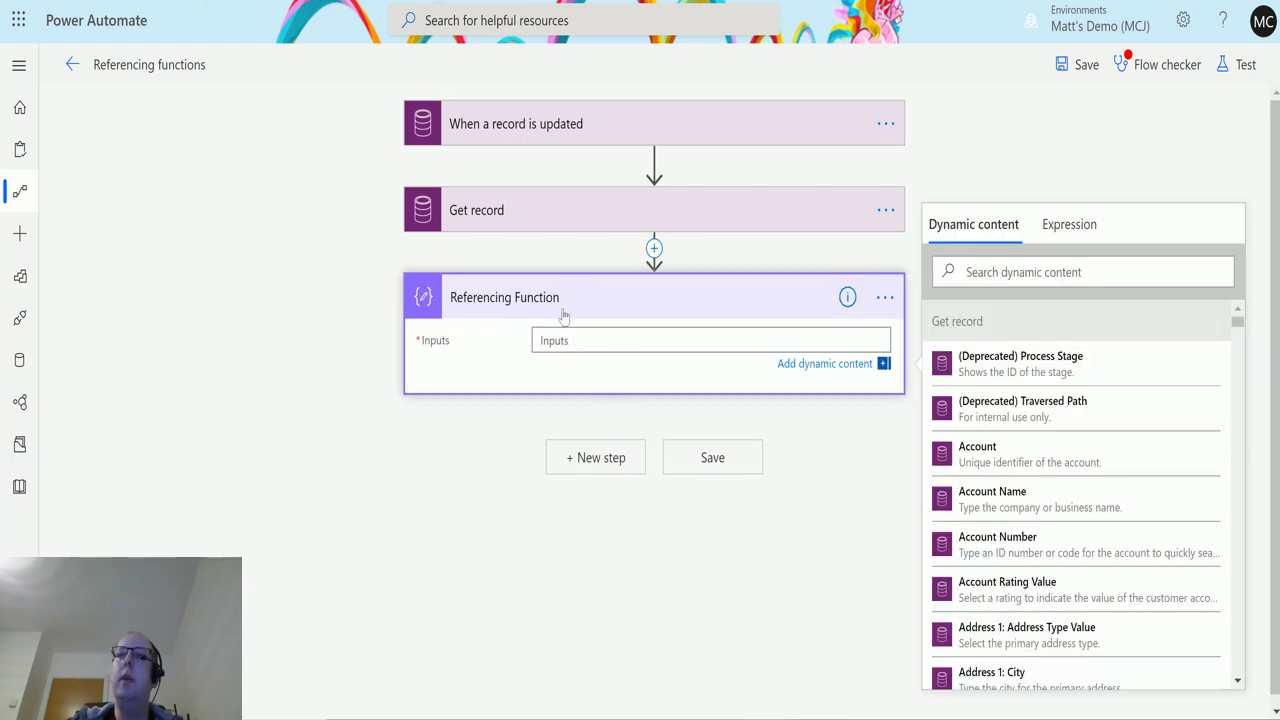
pyautogui.click(1078, 226)
pyautogui.scroll(-7, 1081, 543)
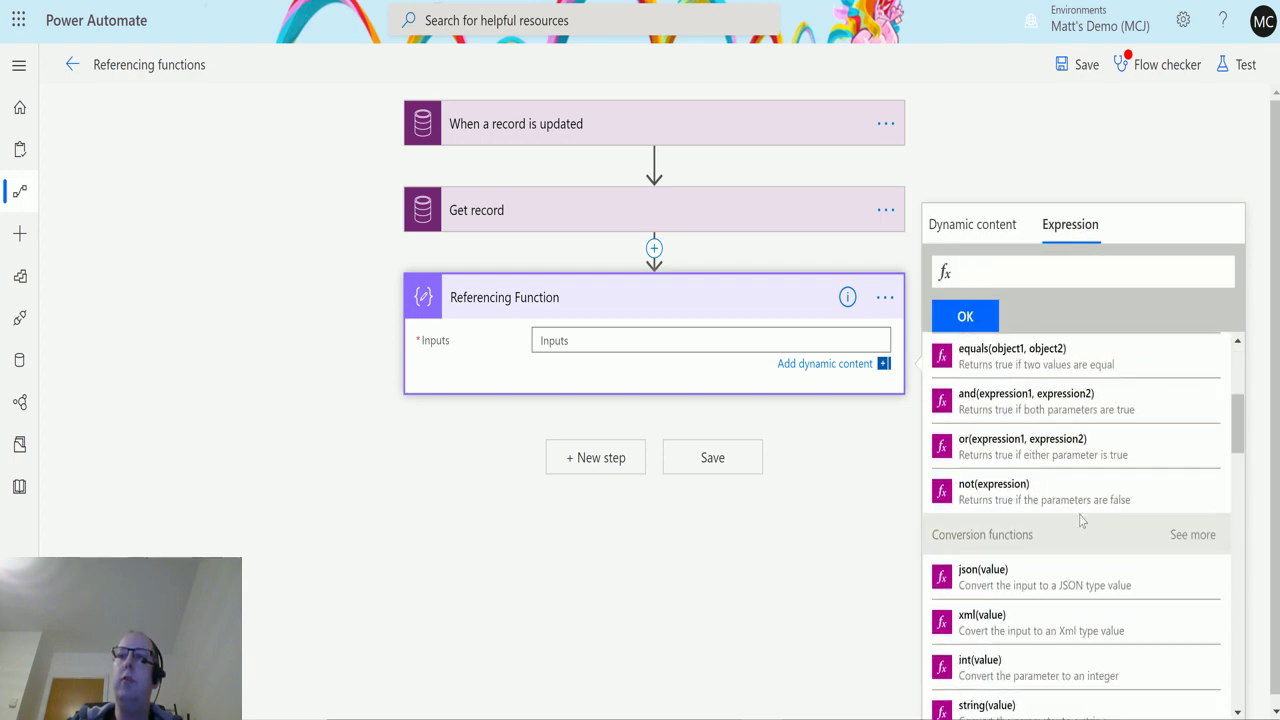
pyautogui.scroll(-5, 1081, 510)
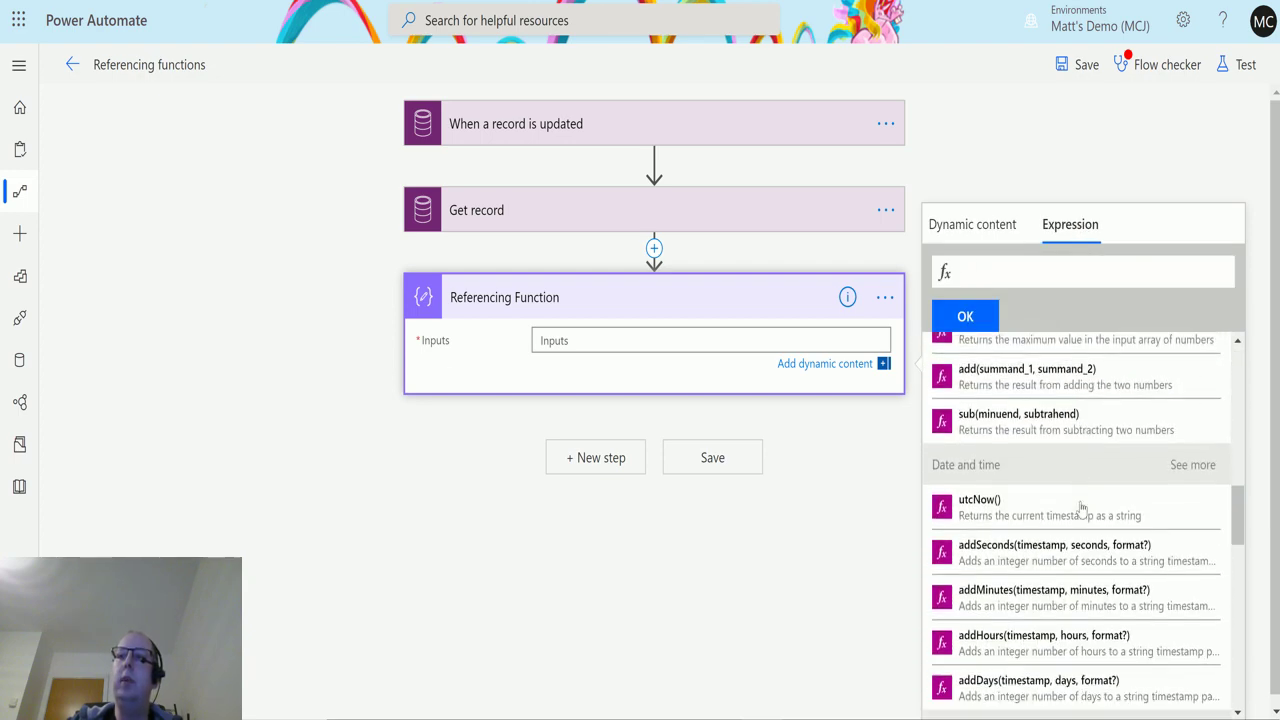
pyautogui.scroll(-2, 1081, 505)
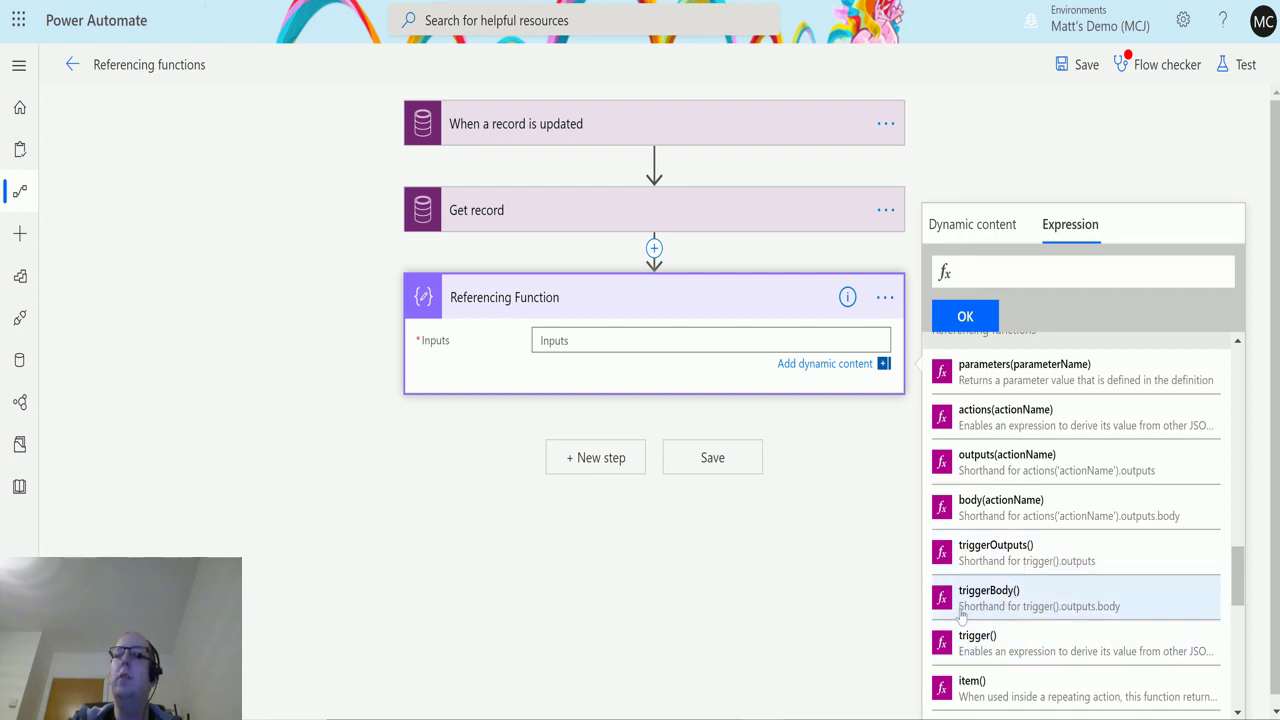
pyautogui.click(1020, 612)
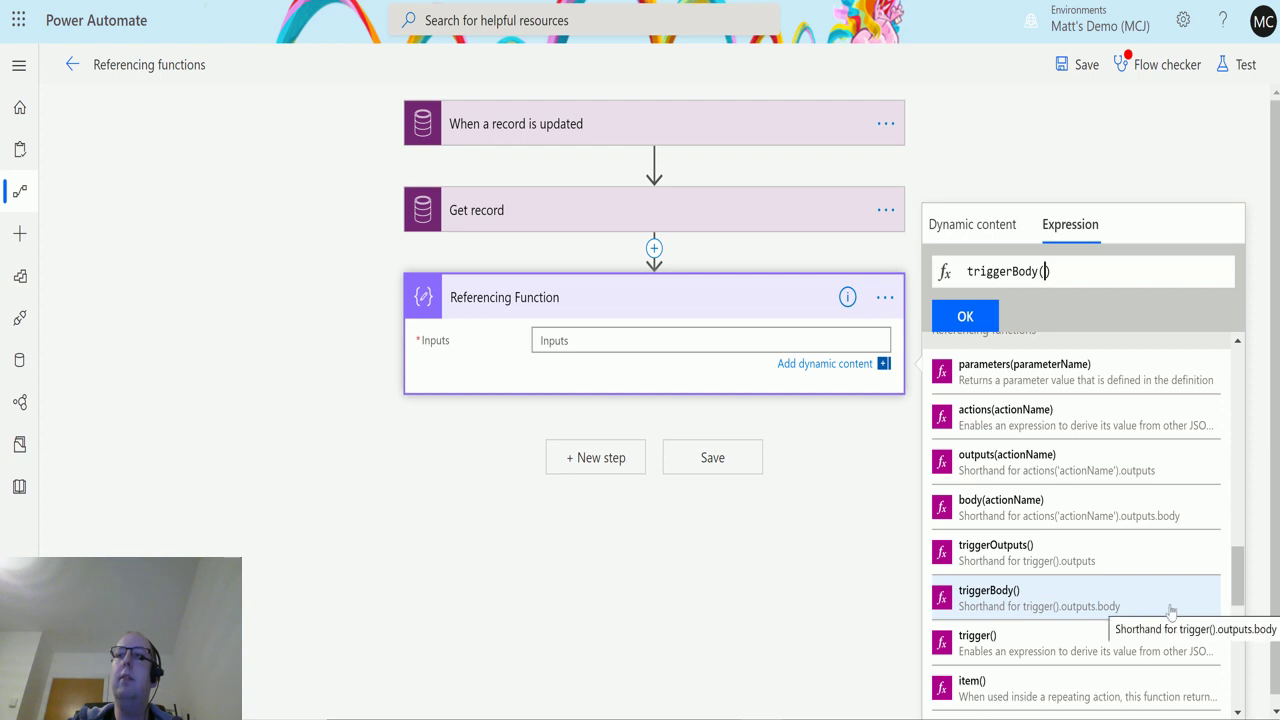
pyautogui.click(970, 315)
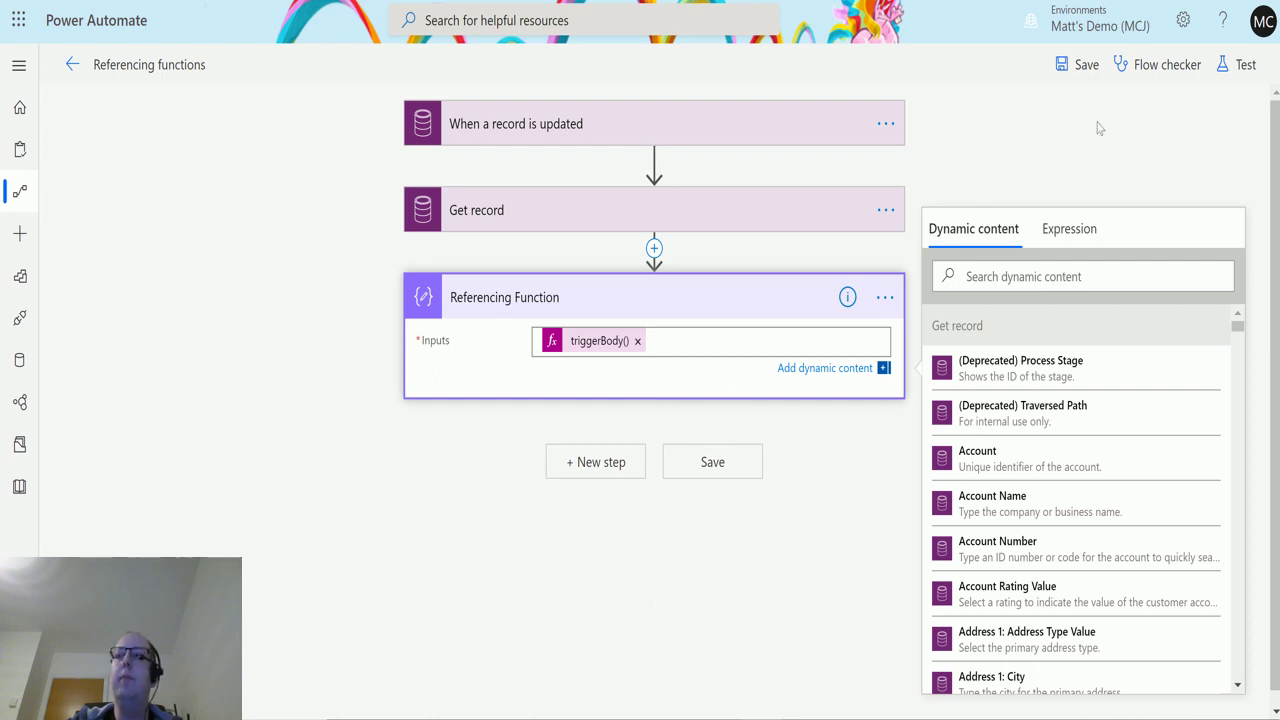
# - Save and test the flow with data from the most recent previous run, and expand the Referencing Function results
pyautogui.click(1243, 66)
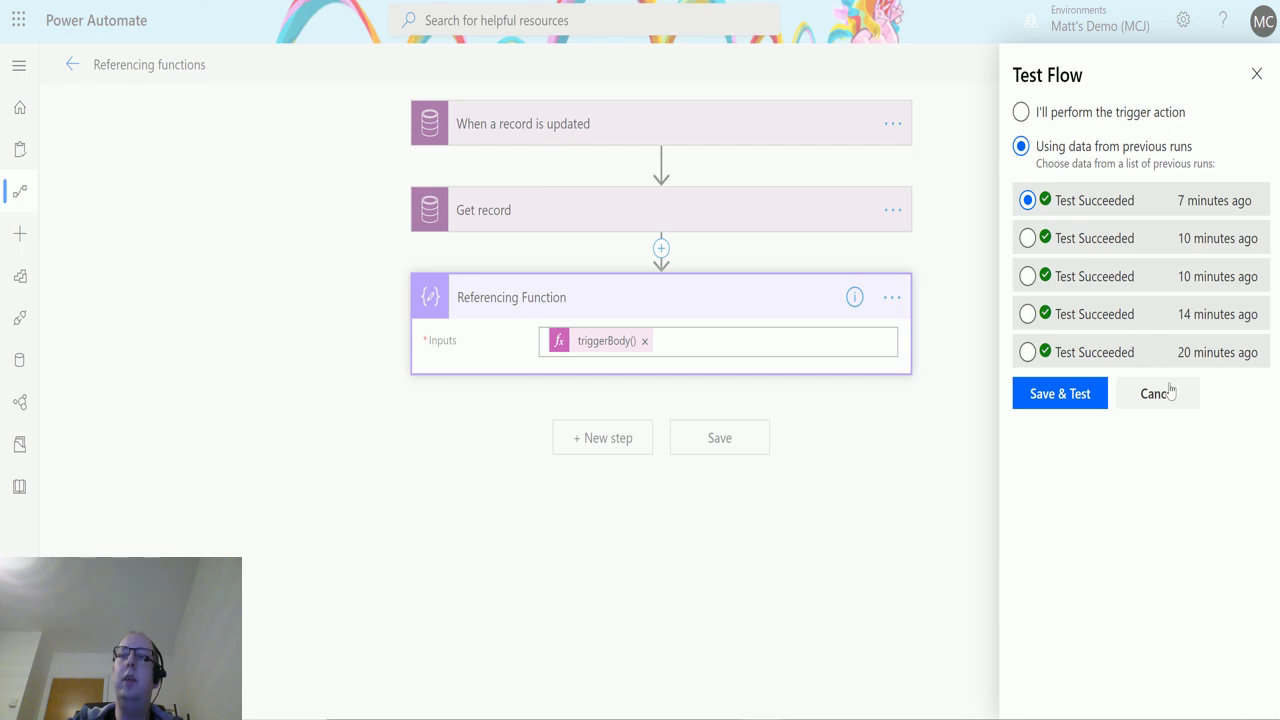
pyautogui.click(1055, 398)
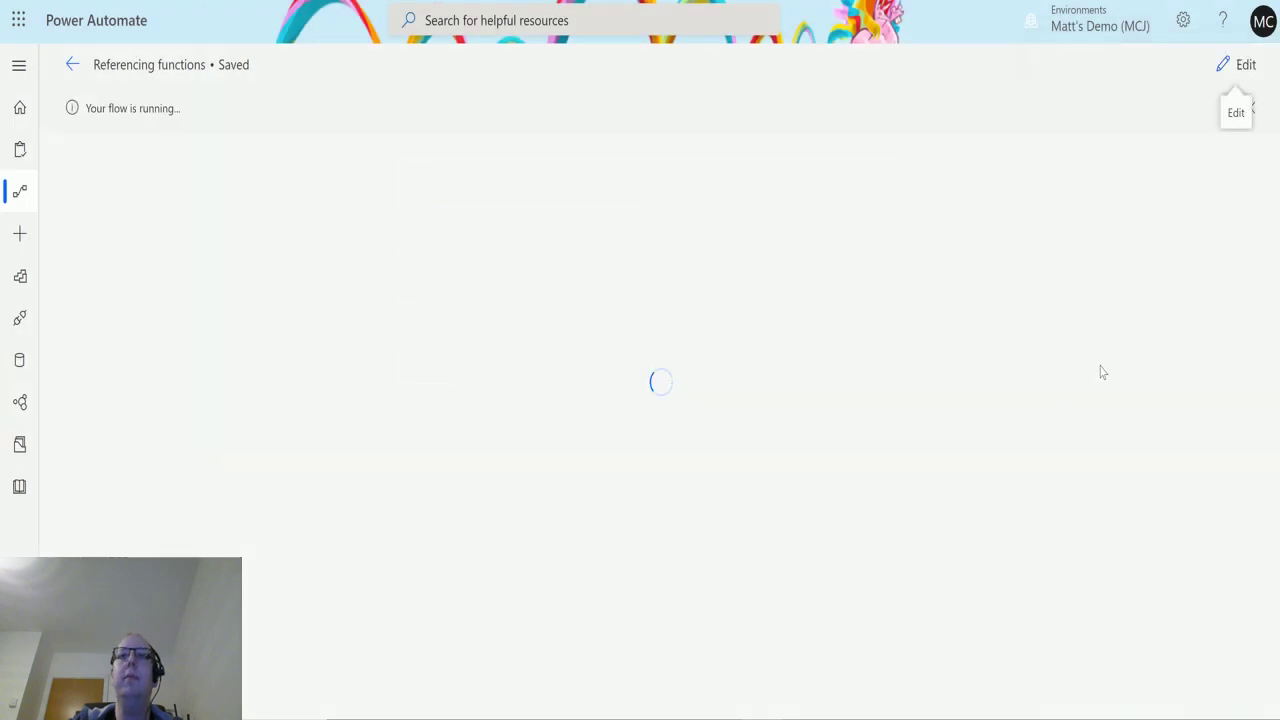
pyautogui.click(621, 358)
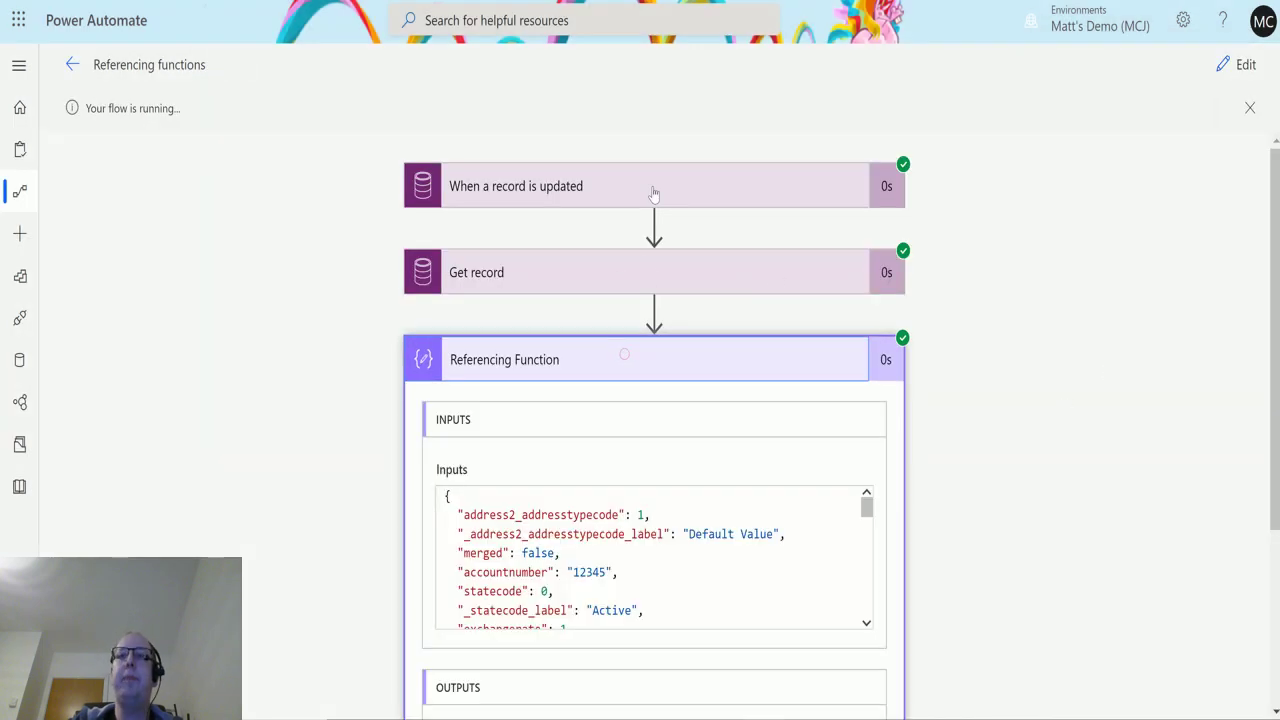
# - Examine the JSON in the Referencing Function's inputs and outputs from the test run
pyautogui.scroll(-3, 1155, 347)
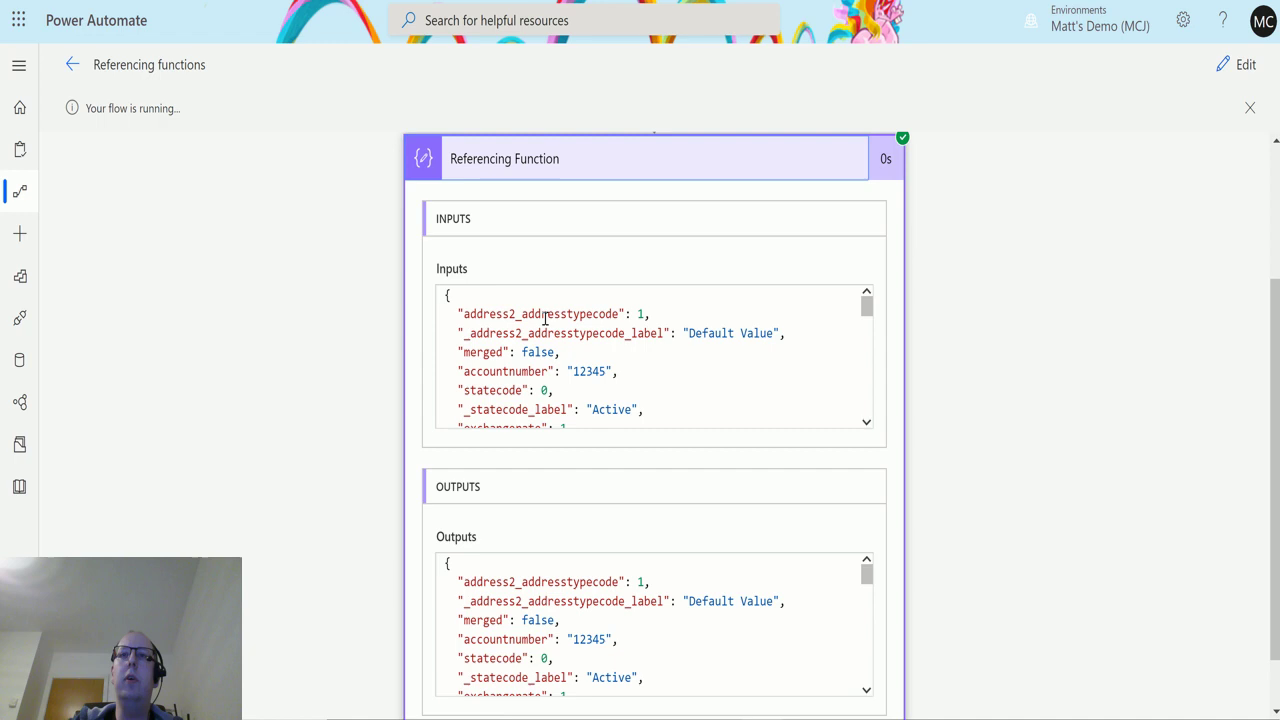
pyautogui.scroll(3, 640, 375)
pyautogui.scroll(-2, 971, 386)
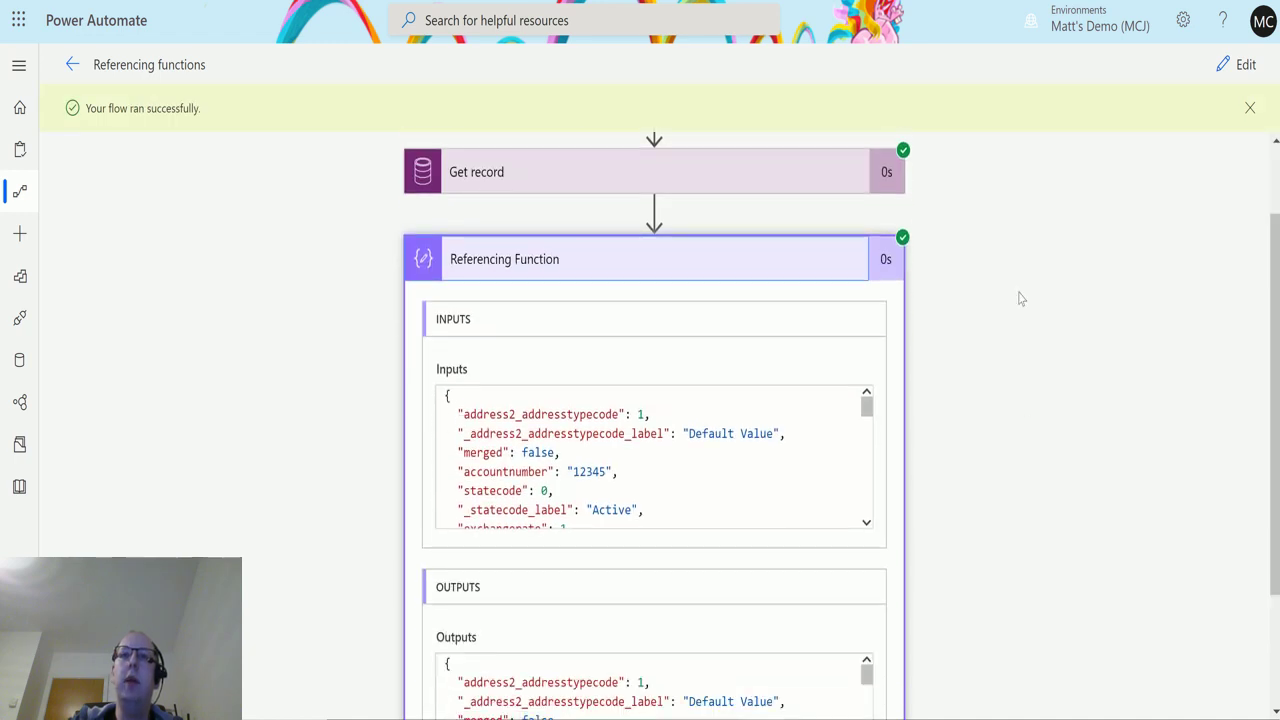
pyautogui.scroll(-2, 606, 322)
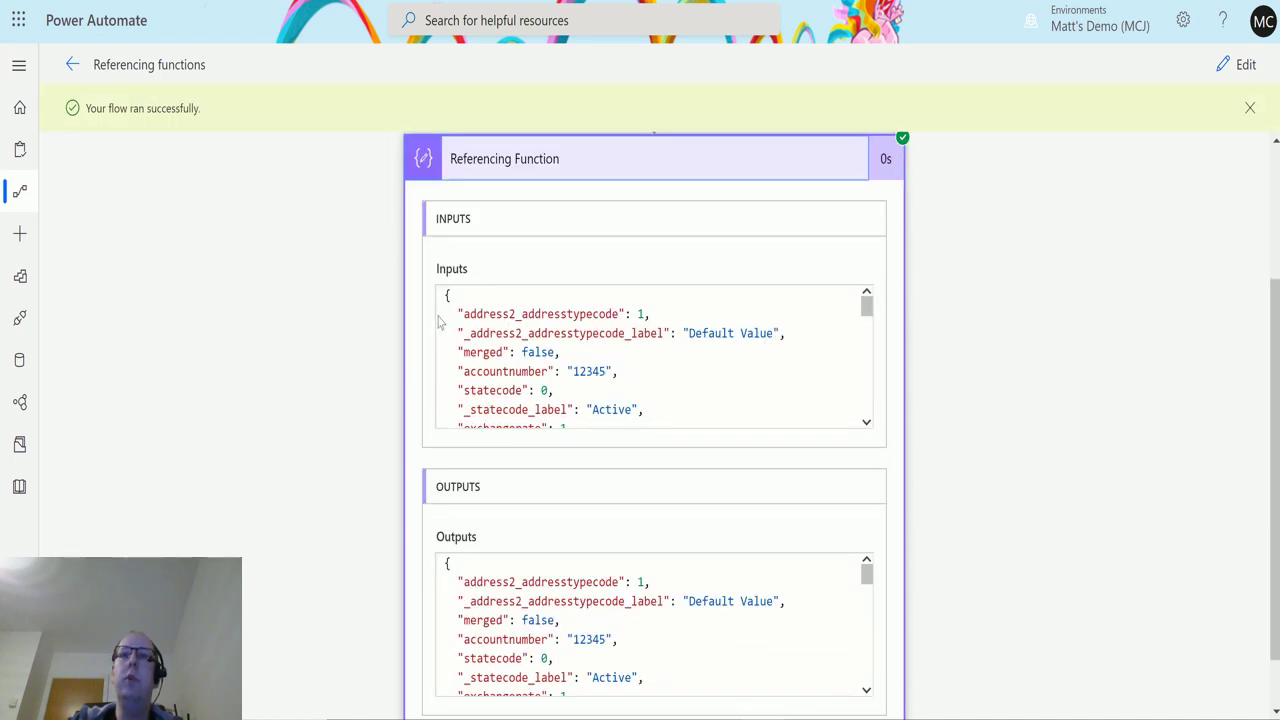
pyautogui.scroll(-2, 544, 331)
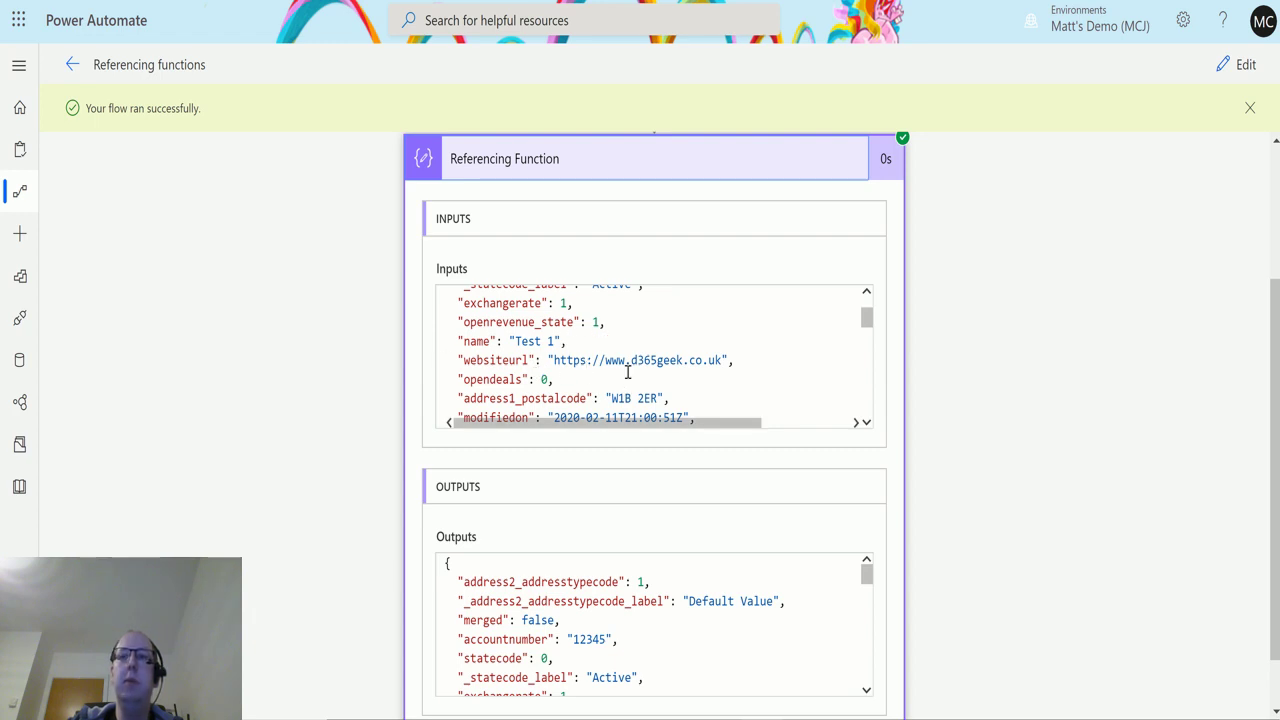
pyautogui.scroll(2, 1030, 395)
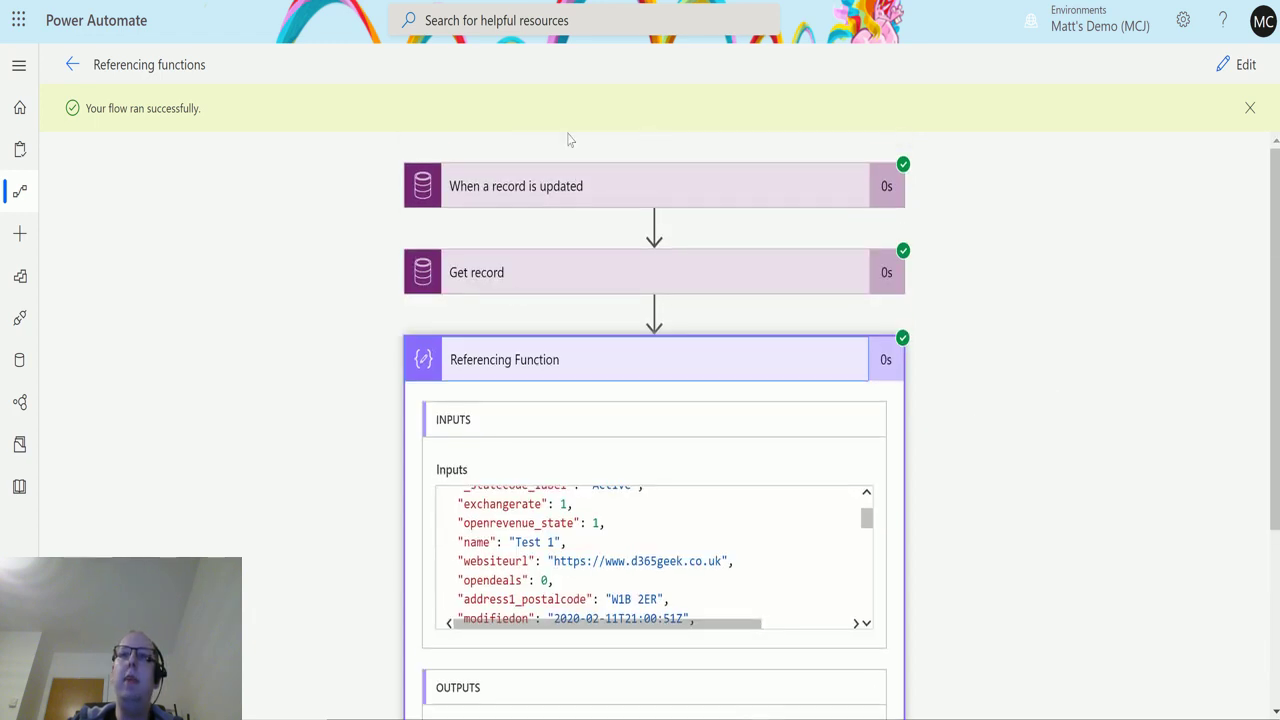
# - Expand the "When a record is updated" trigger results and examine the body in its outputs
pyautogui.click(757, 200)
pyautogui.scroll(-2, 1080, 350)
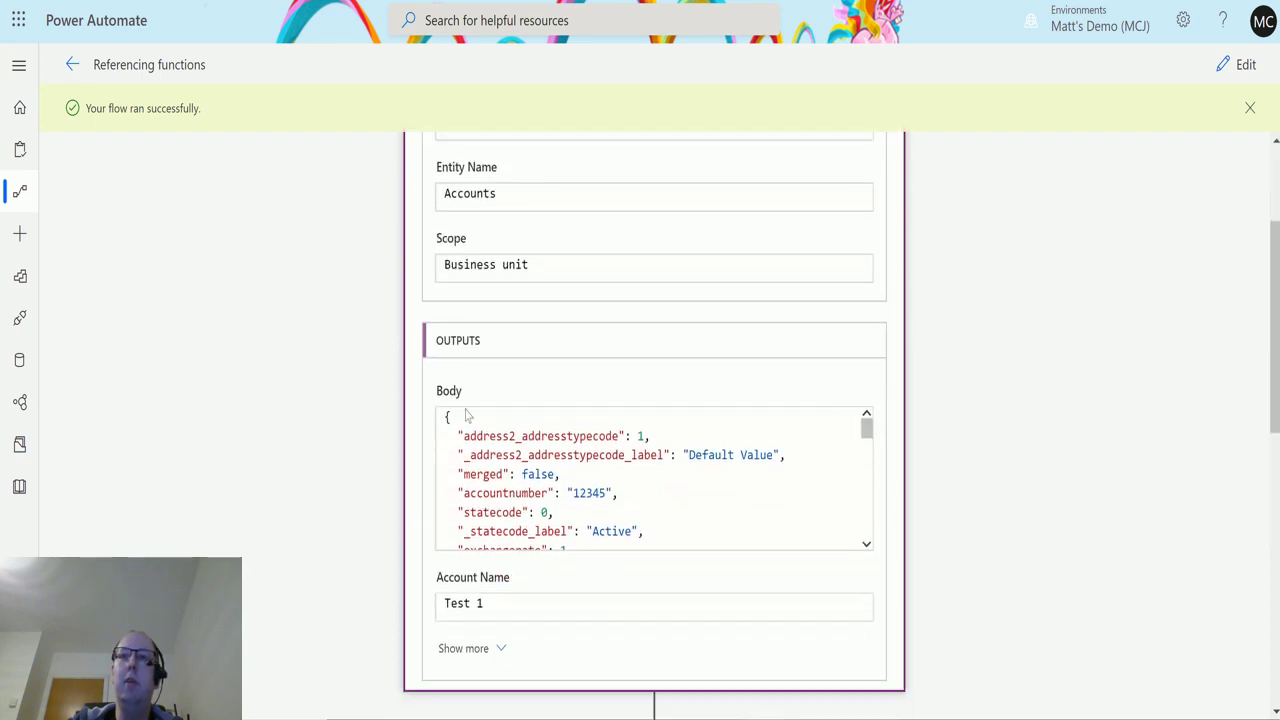
pyautogui.scroll(-1, 766, 369)
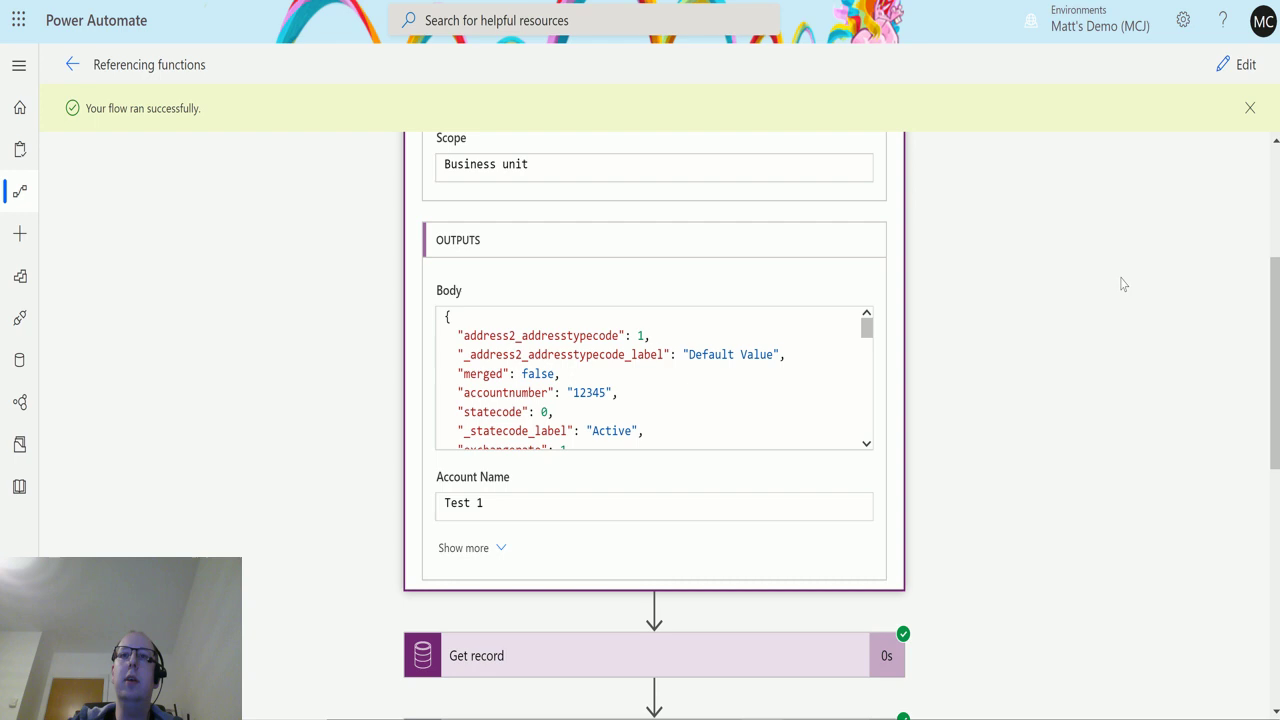
pyautogui.scroll(-1, 780, 349)
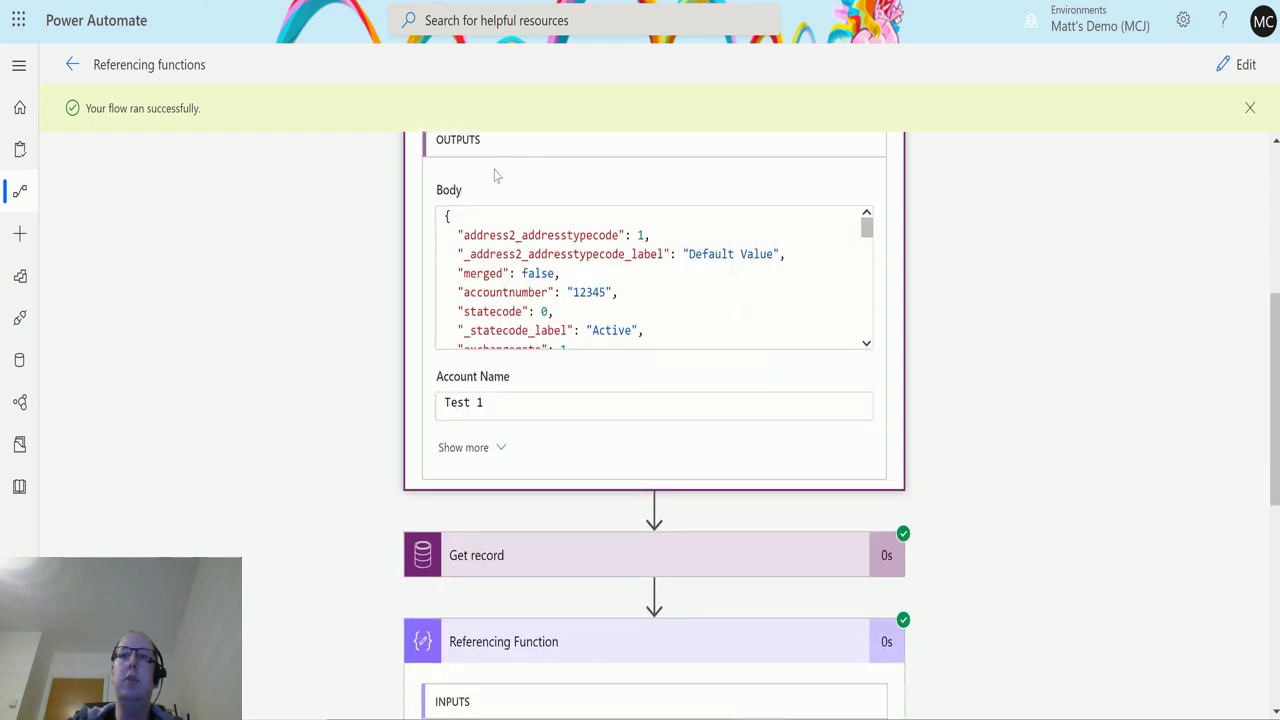
pyautogui.scroll(-1, 601, 268)
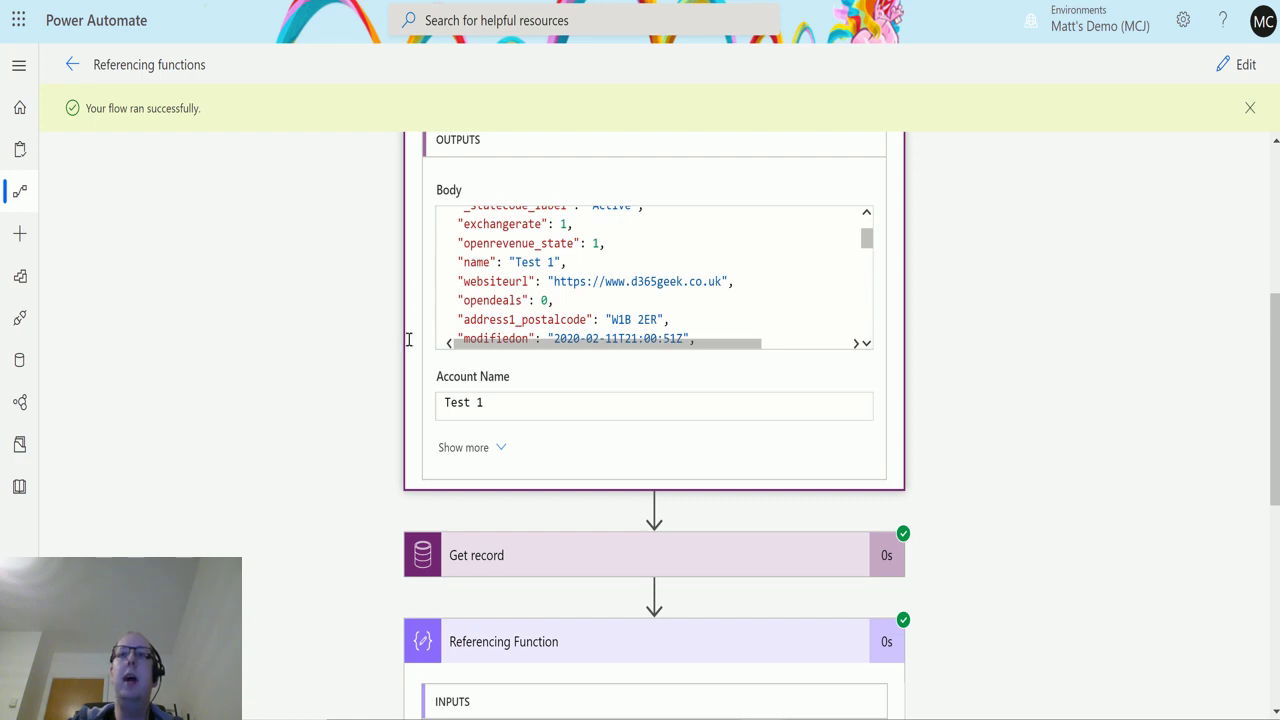
# - Compare the Referencing Function's input JSON with the trigger body and locate its websiteurl property
pyautogui.scroll(-3, 1090, 358)
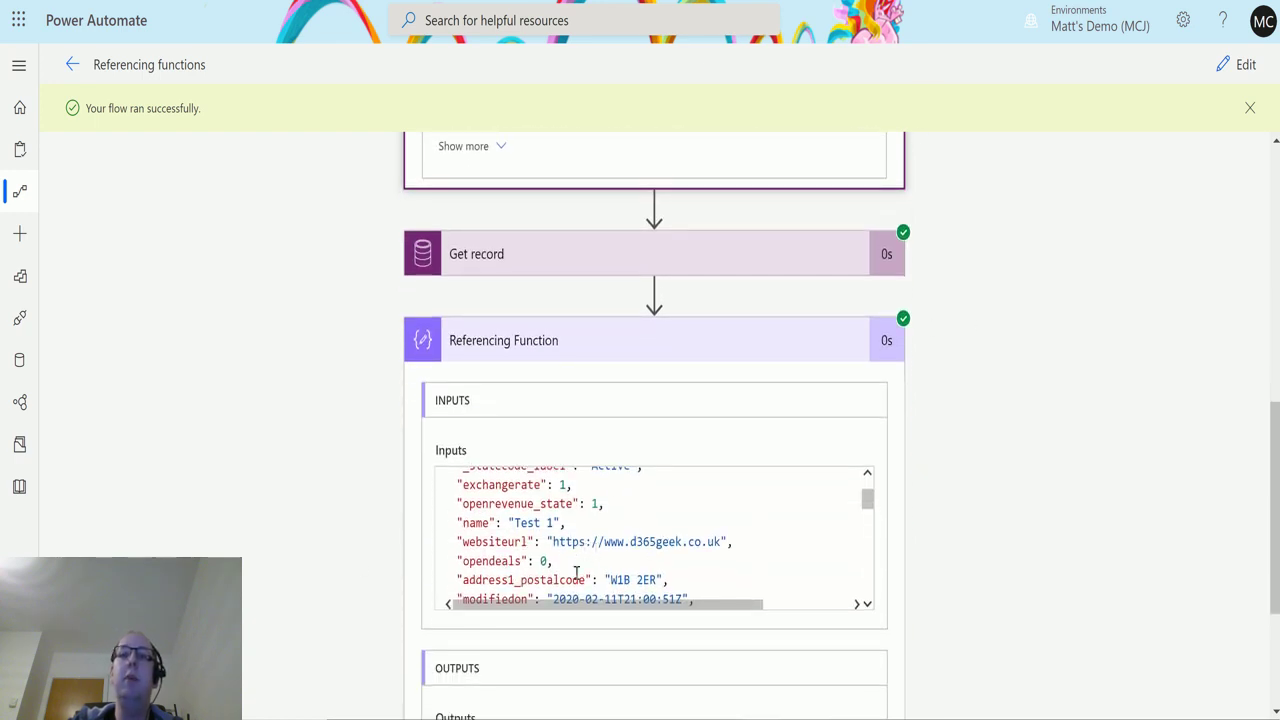
pyautogui.scroll(1, 506, 652)
pyautogui.scroll(2, 780, 587)
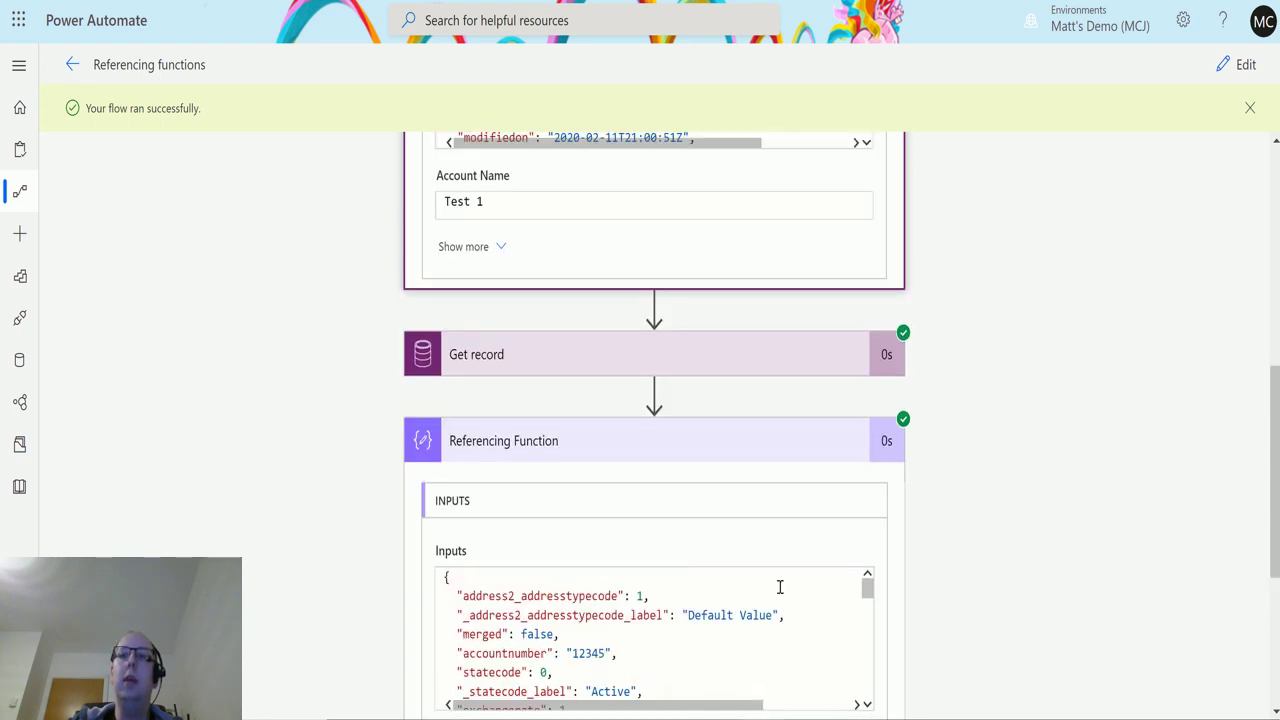
pyautogui.scroll(-1, 926, 503)
pyautogui.scroll(-2, 691, 531)
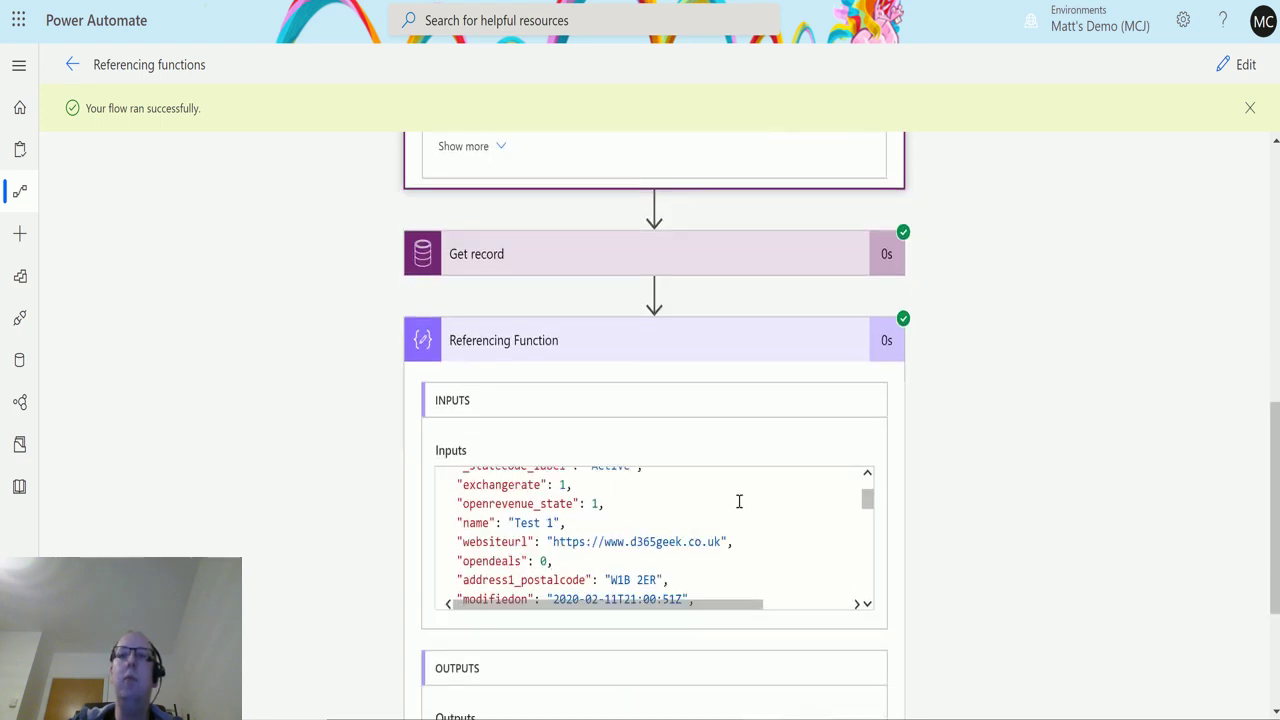
pyautogui.doubleClick(490, 541)
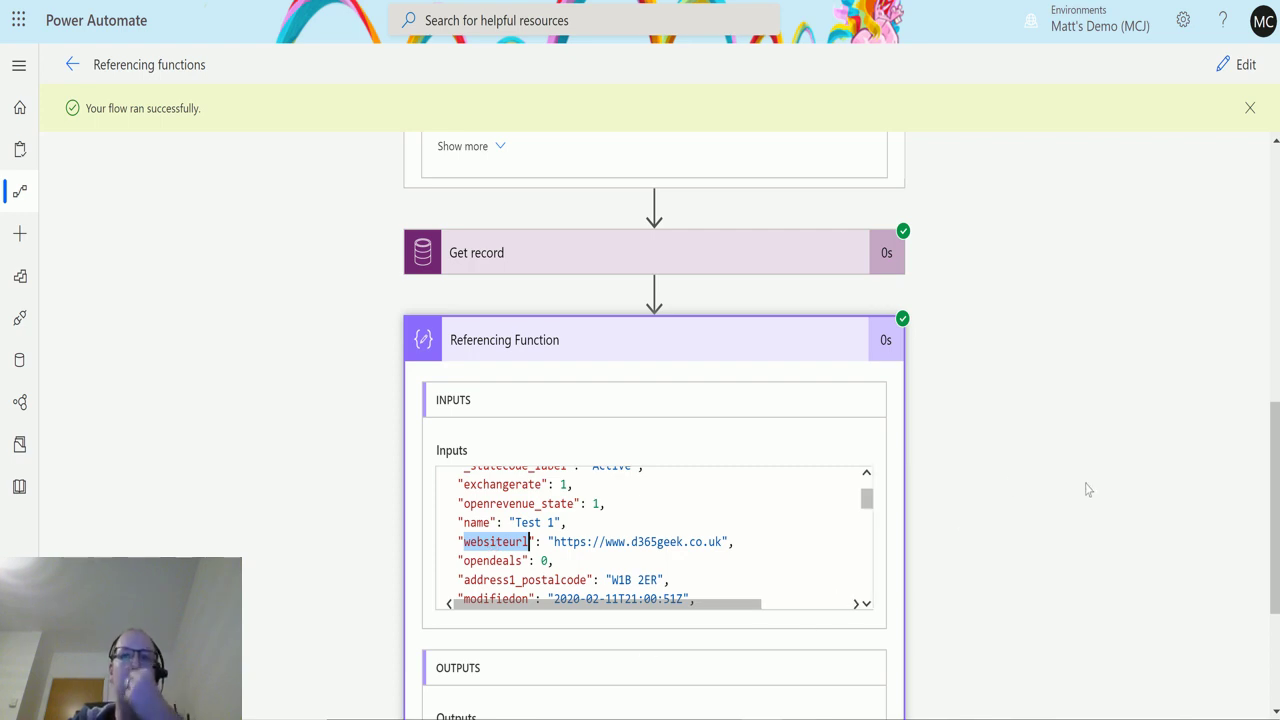
pyautogui.click(548, 560)
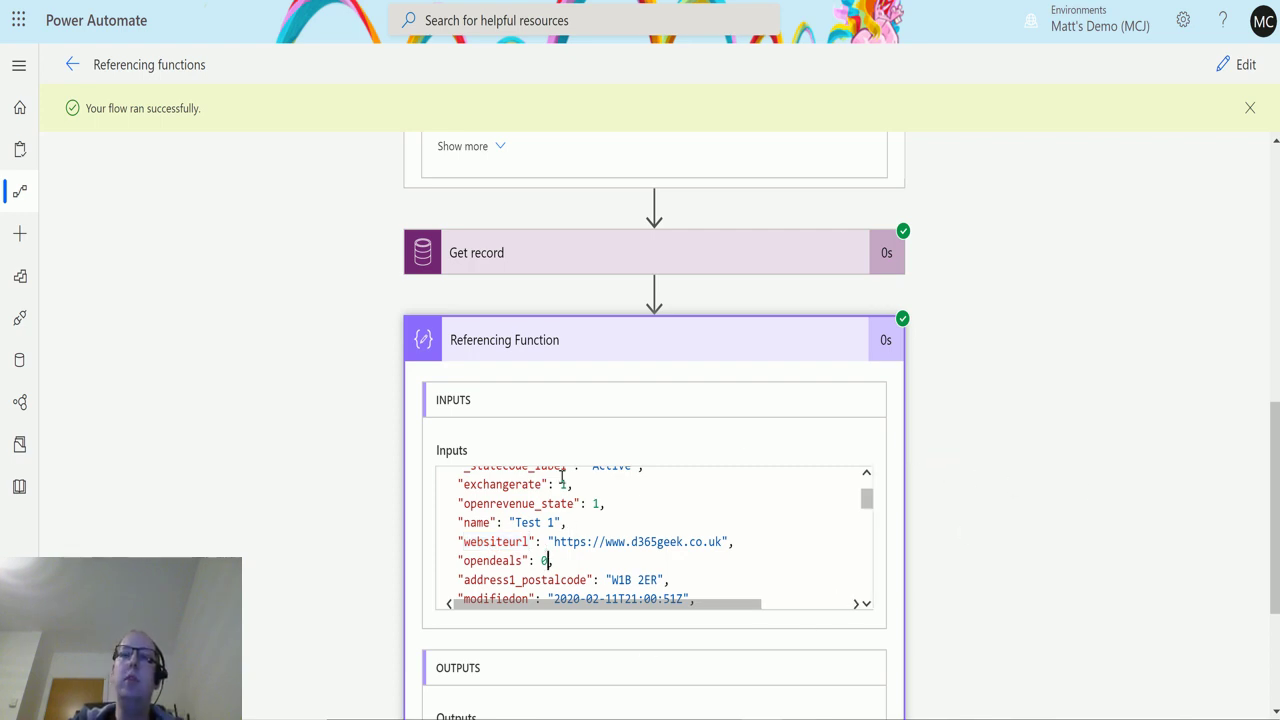
# - Reopen the flow for editing and update the Referencing Function's Inputs expression to triggerBody().websiteurl
pyautogui.click(1240, 64)
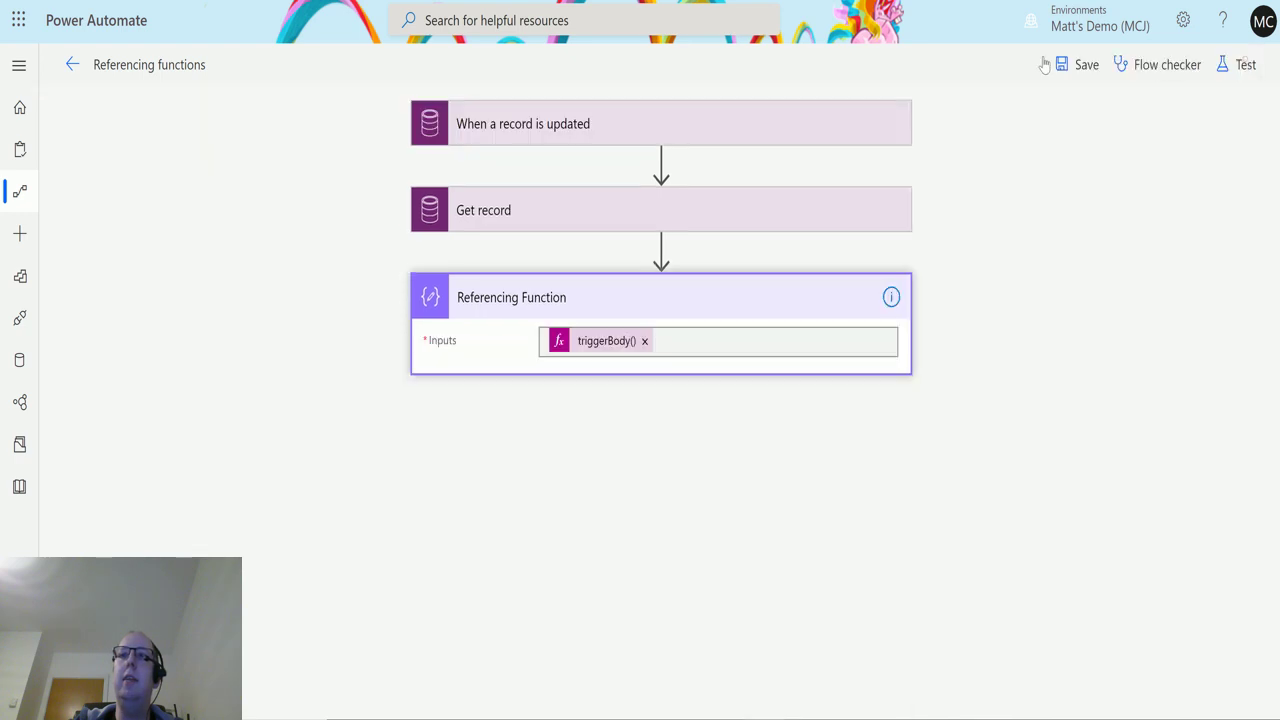
pyautogui.click(606, 341)
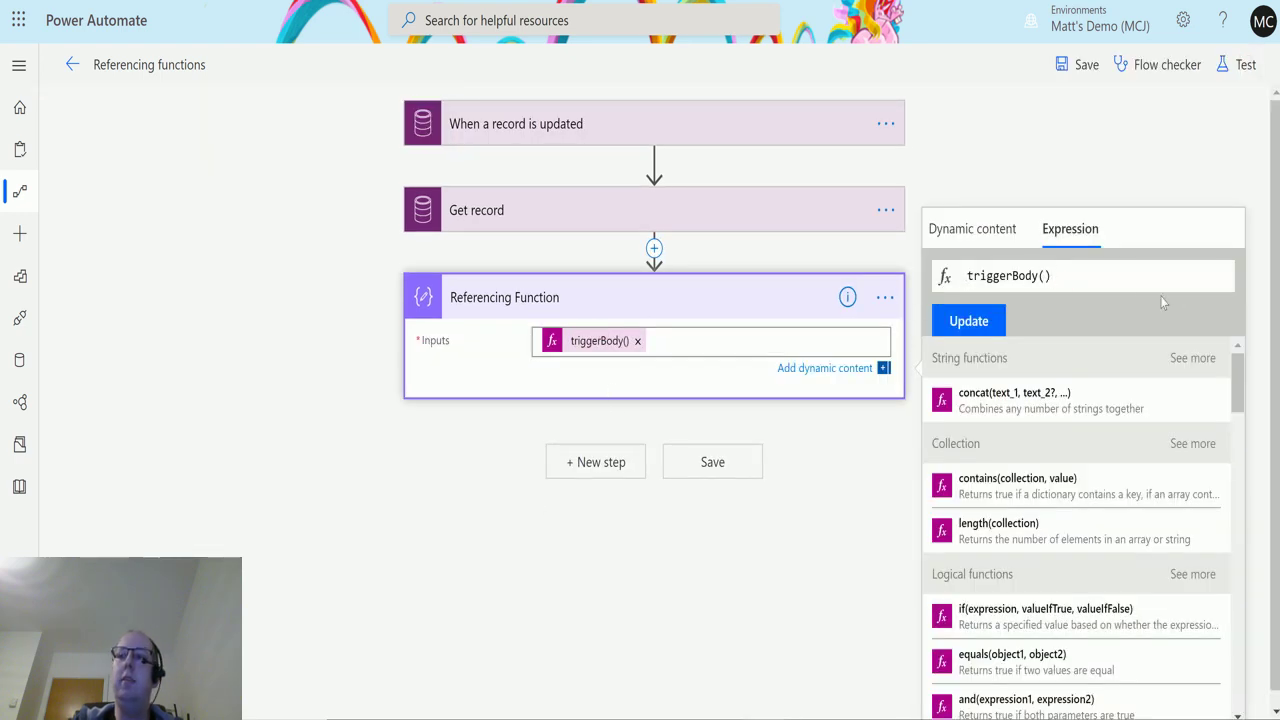
pyautogui.write('.websiteurl')
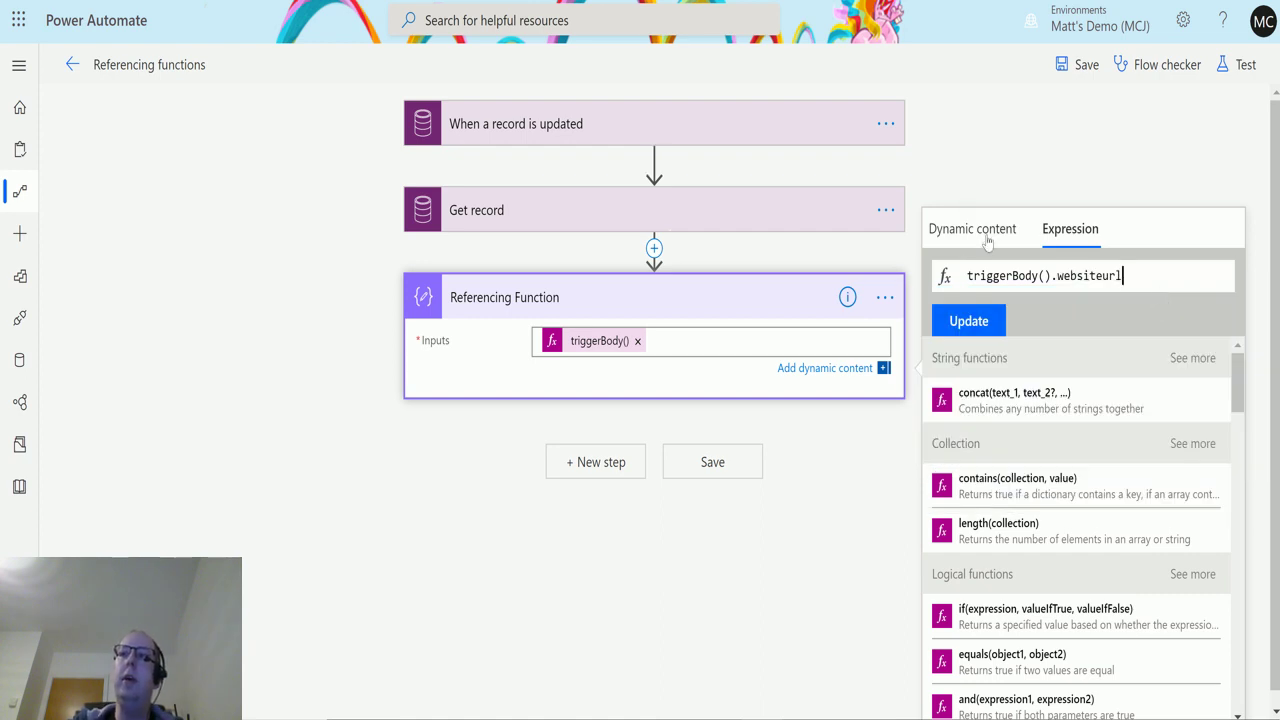
pyautogui.click(969, 321)
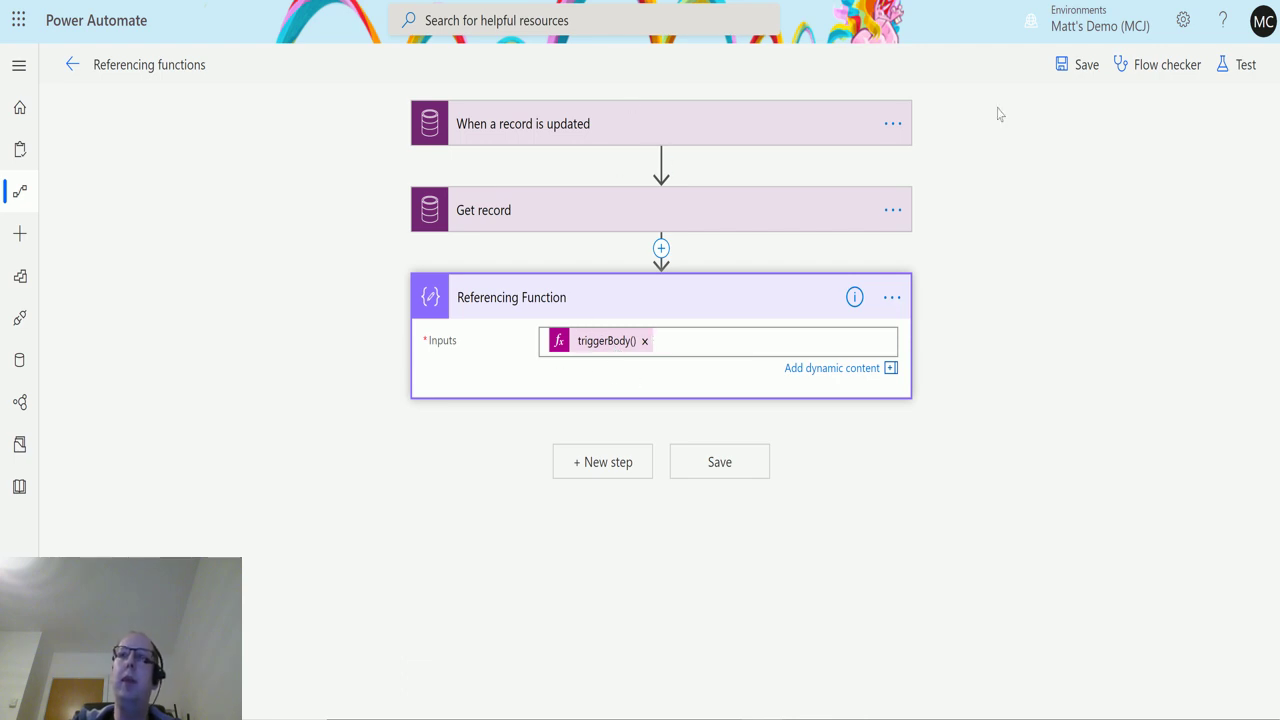
# - Save and test the flow with data from the run 1 minute ago, and expand the Referencing Function results
pyautogui.click(1236, 64)
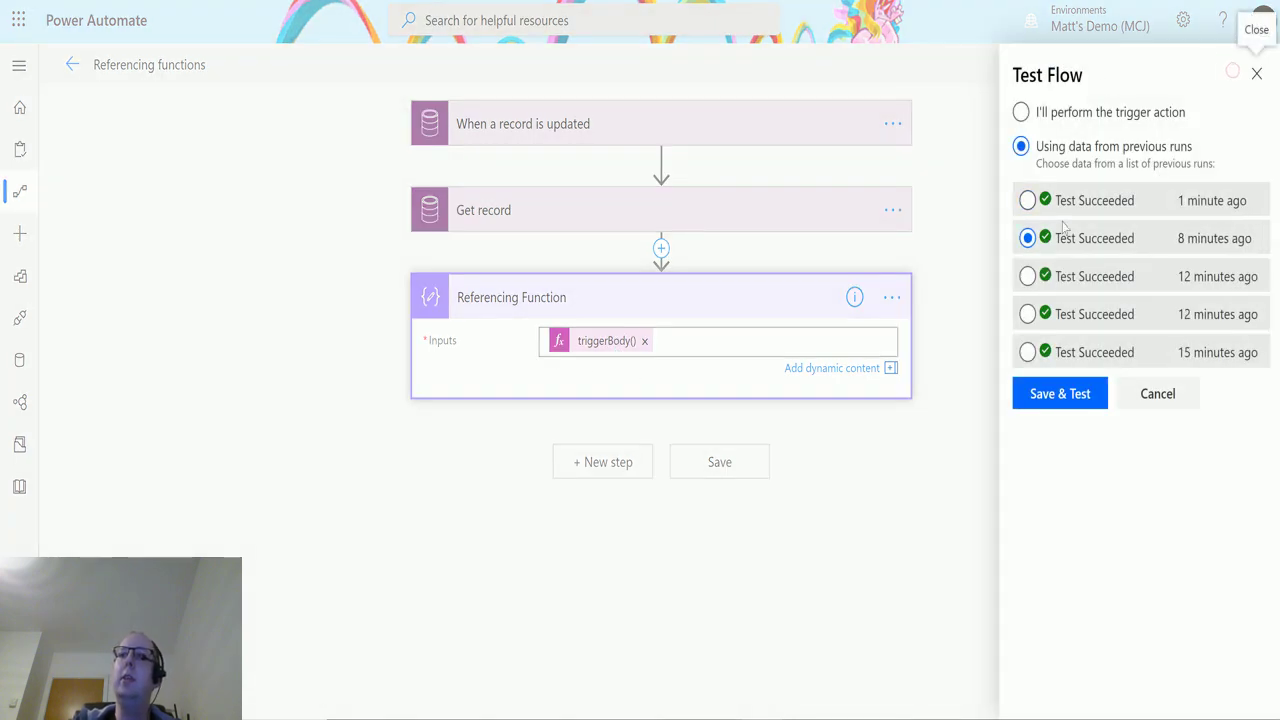
pyautogui.click(1027, 200)
pyautogui.click(1062, 392)
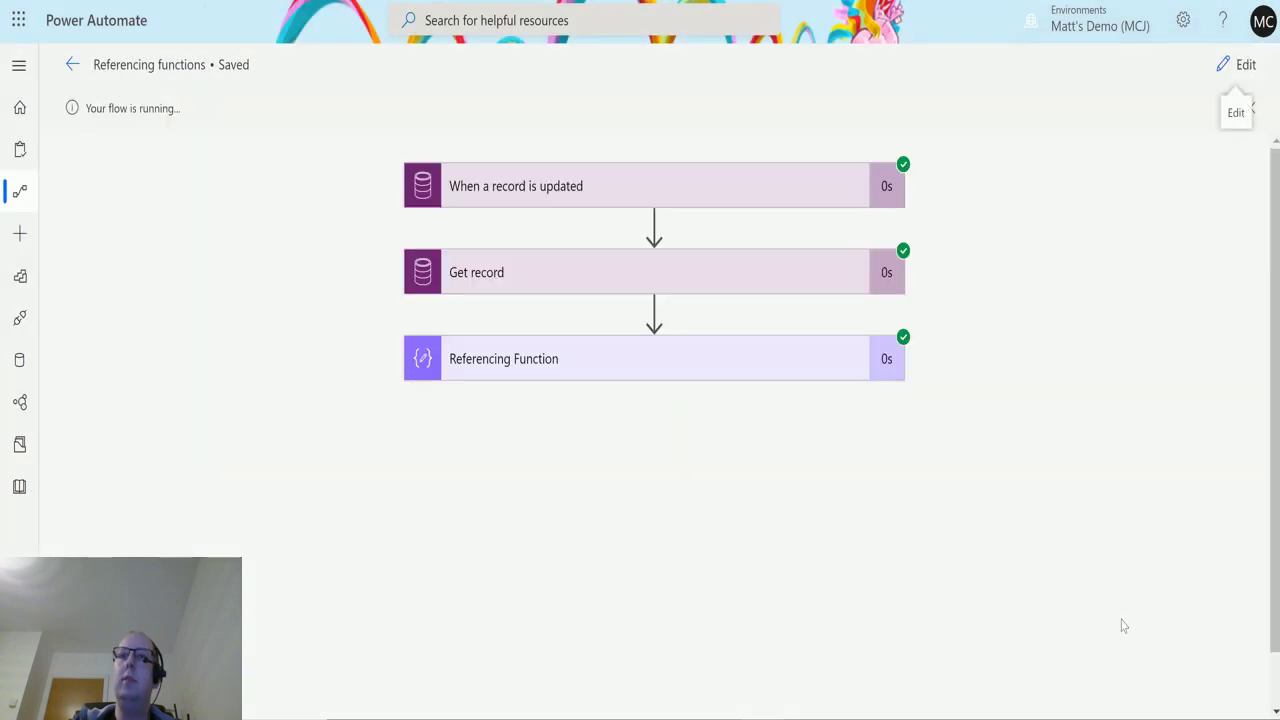
pyautogui.click(664, 356)
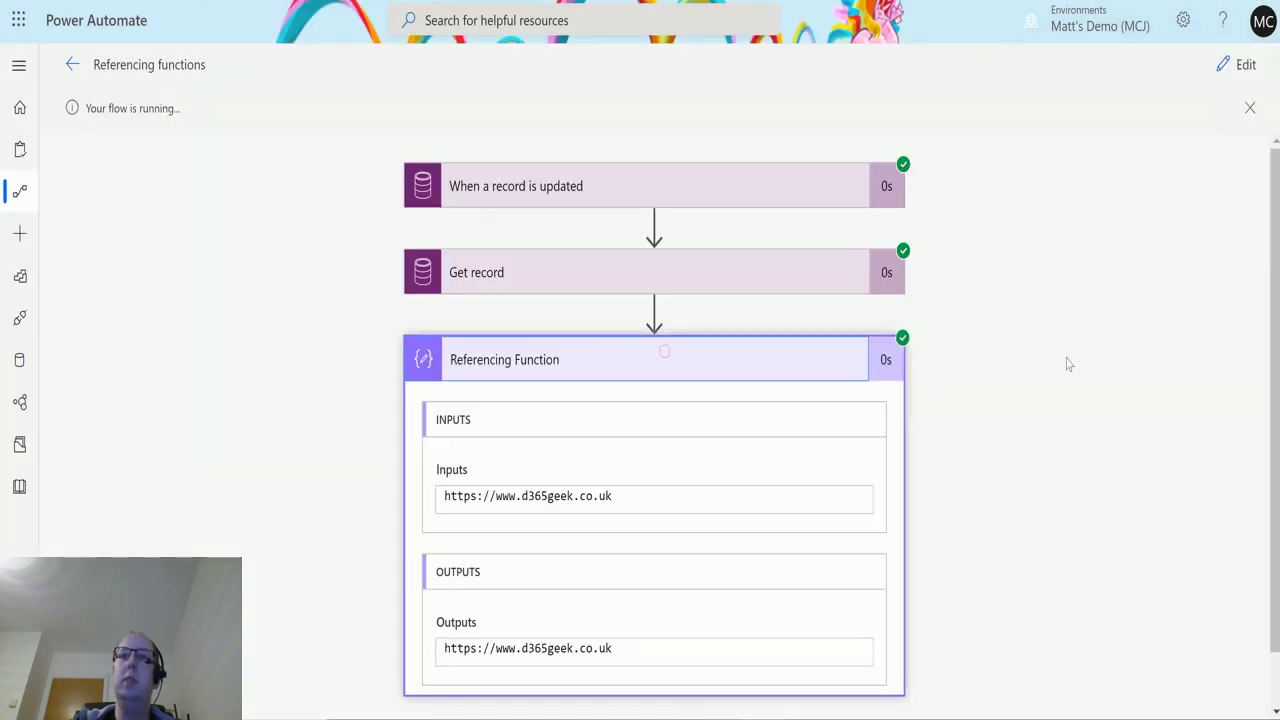